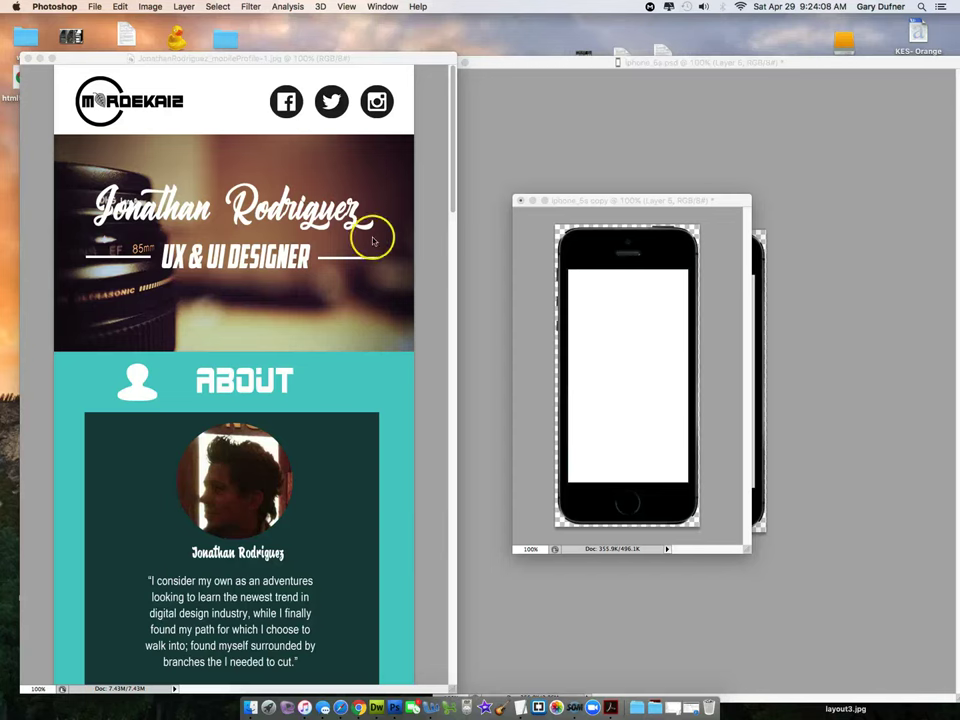
# Bring back the tool and layer panels and confirm the profile page is 600×4326 px
pyautogui.press('Tab')
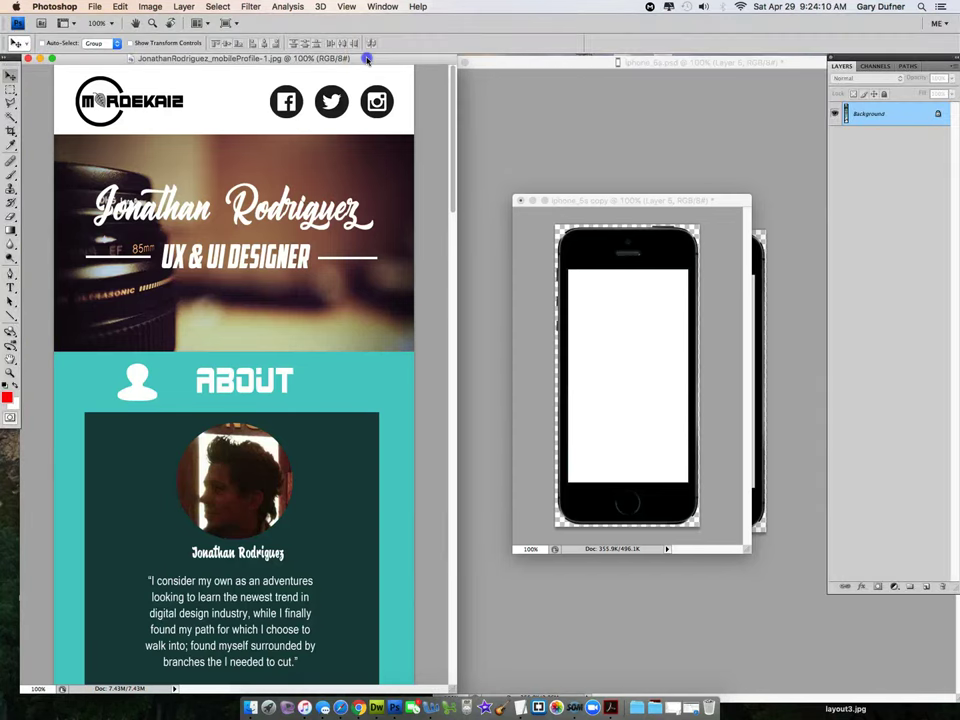
pyautogui.moveTo(367, 59)
pyautogui.mouseDown()
pyautogui.moveTo(372, 70)
pyautogui.moveTo(366, 61)
pyautogui.mouseUp()
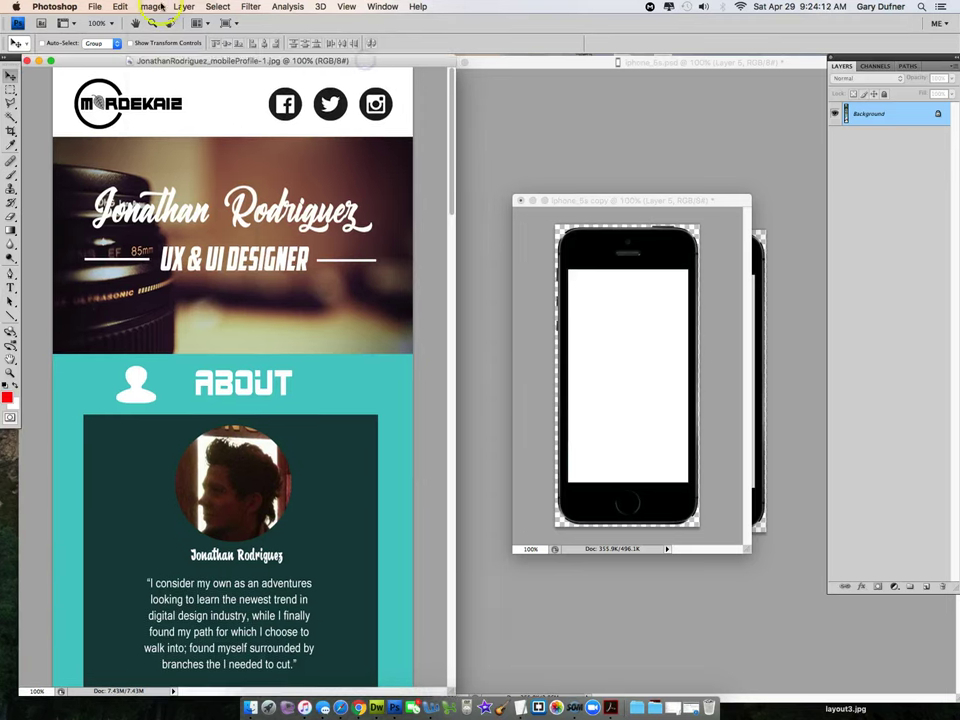
pyautogui.click(160, 7)
pyautogui.click(175, 99)
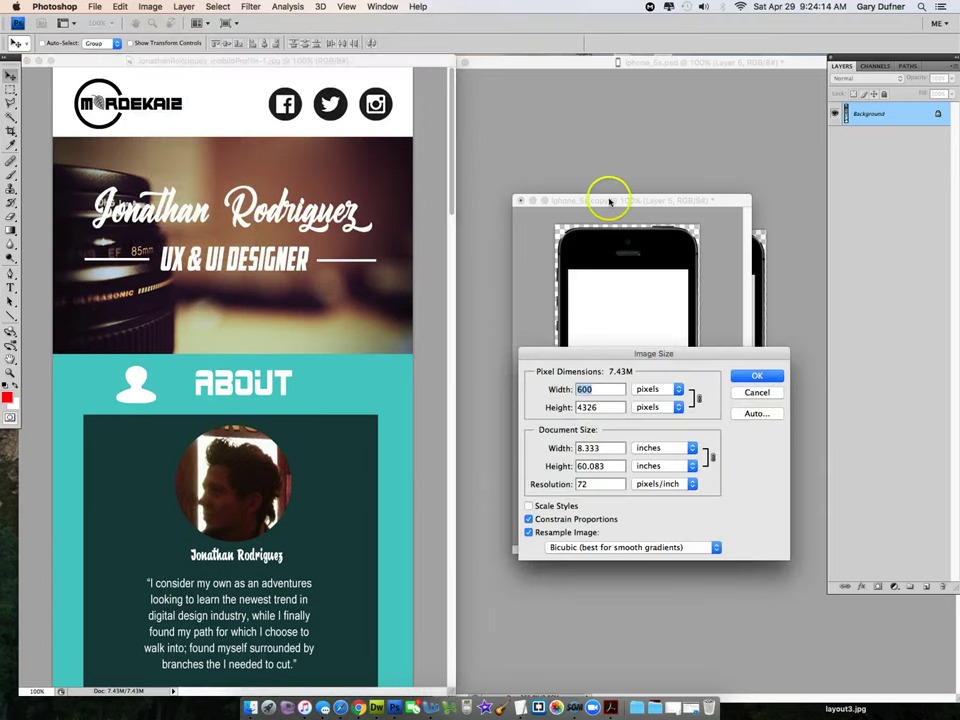
pyautogui.moveTo(643, 354); pyautogui.dragTo(528, 289)
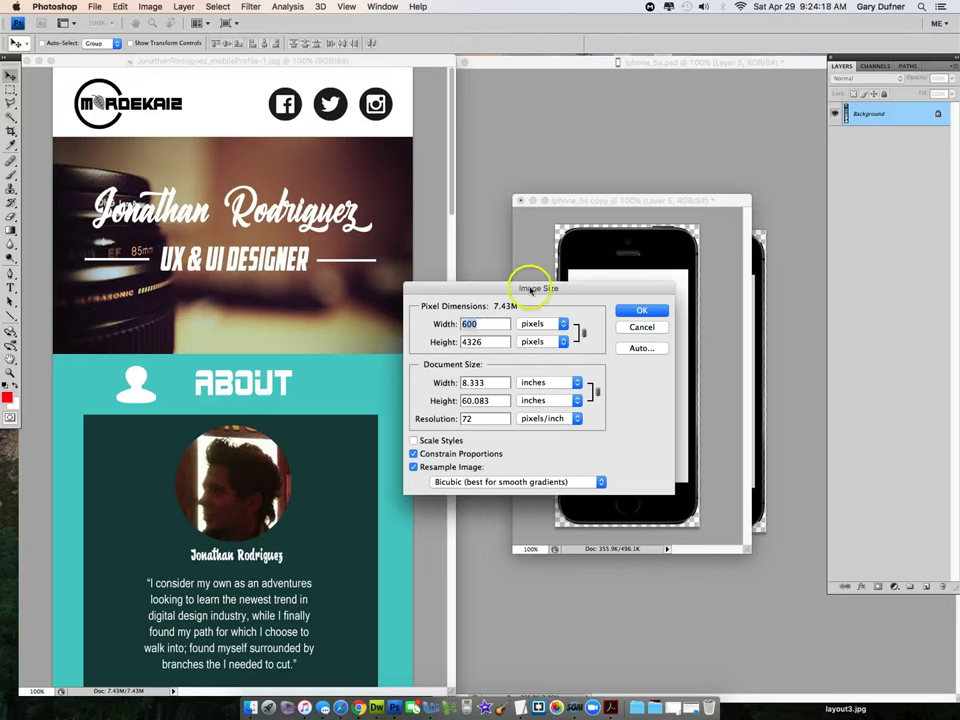
pyautogui.click(641, 327)
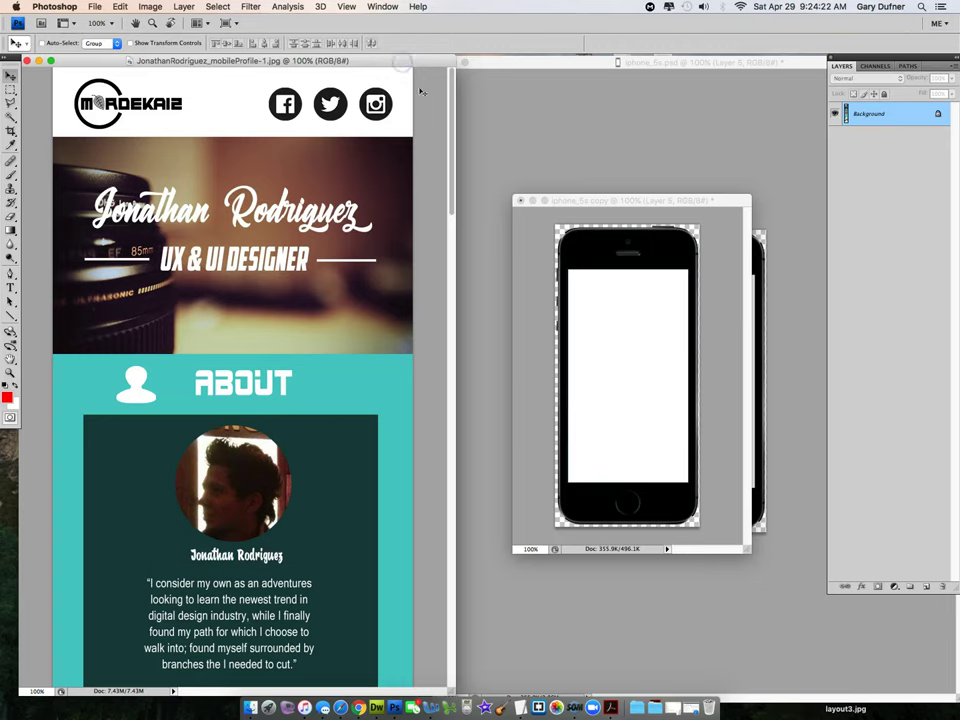
# Shift the phone copy window left to reveal the second phone, then recheck the page size
pyautogui.click(610, 200)
pyautogui.moveTo(595, 200); pyautogui.dragTo(576, 206)
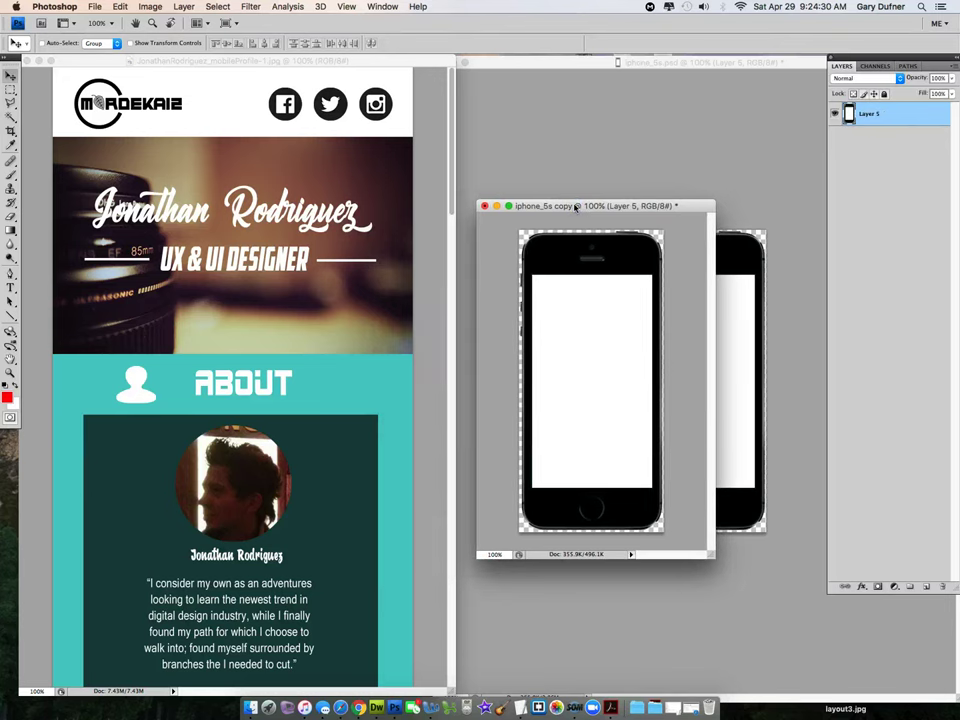
pyautogui.click(316, 180)
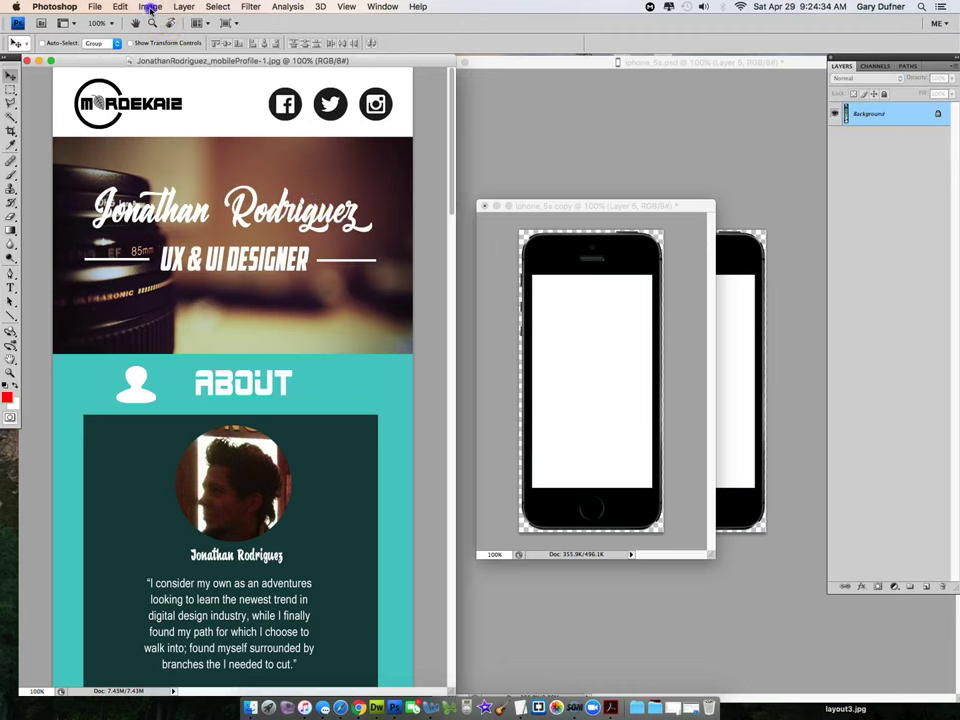
pyautogui.click(150, 8)
pyautogui.click(170, 97)
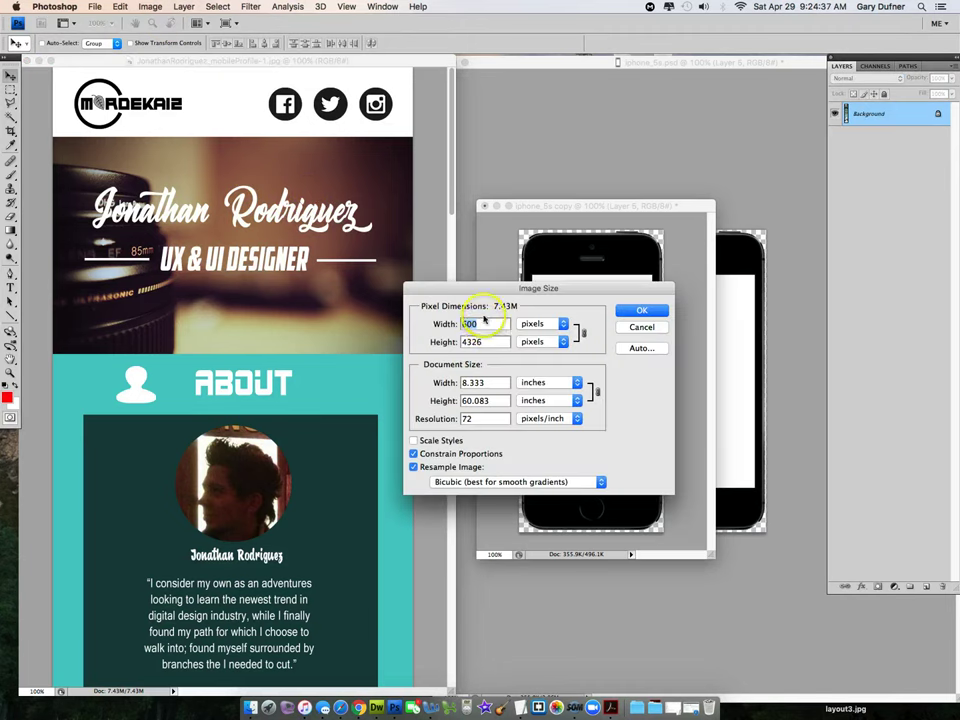
pyautogui.click(638, 327)
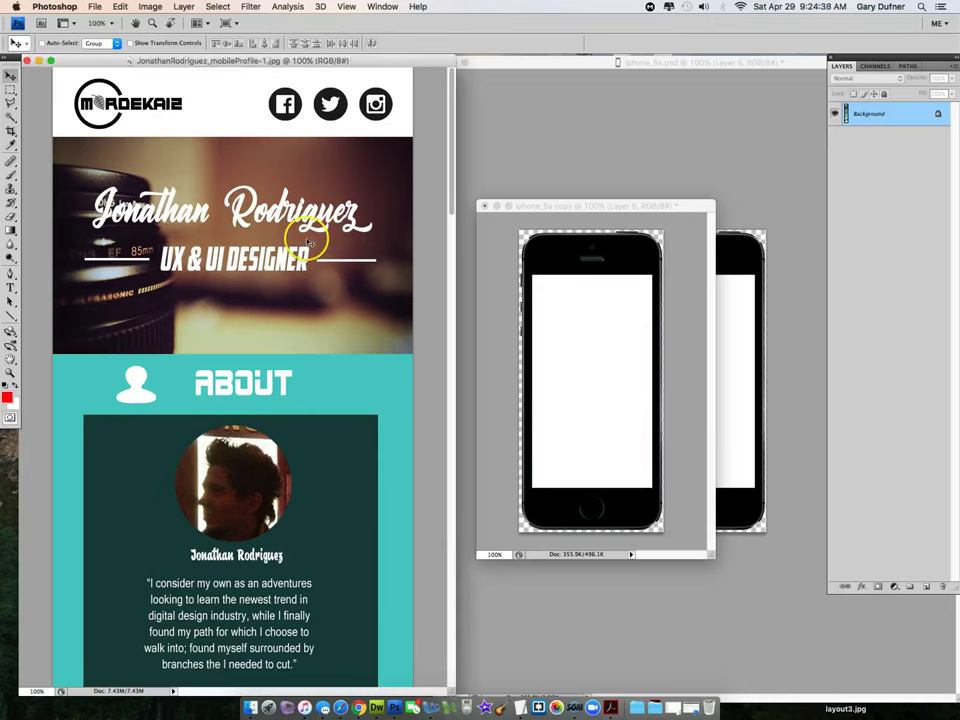
# Zoom the profile page out to 50%, then to 33.3%
pyautogui.click(10, 371)
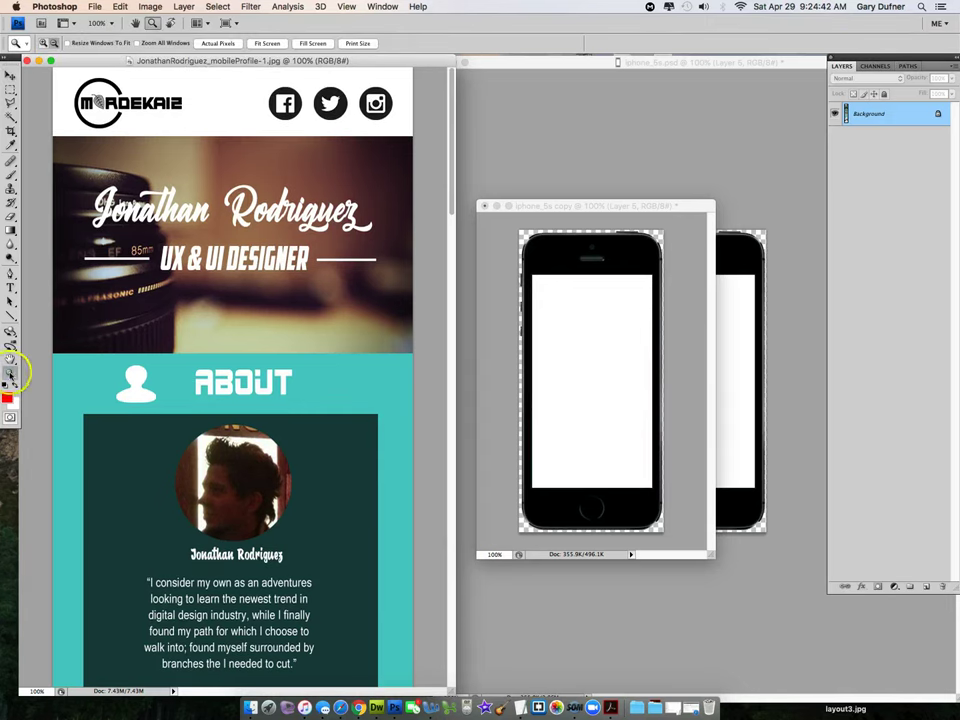
pyautogui.keyDown('alt'); pyautogui.click(165, 385); pyautogui.keyUp('alt')
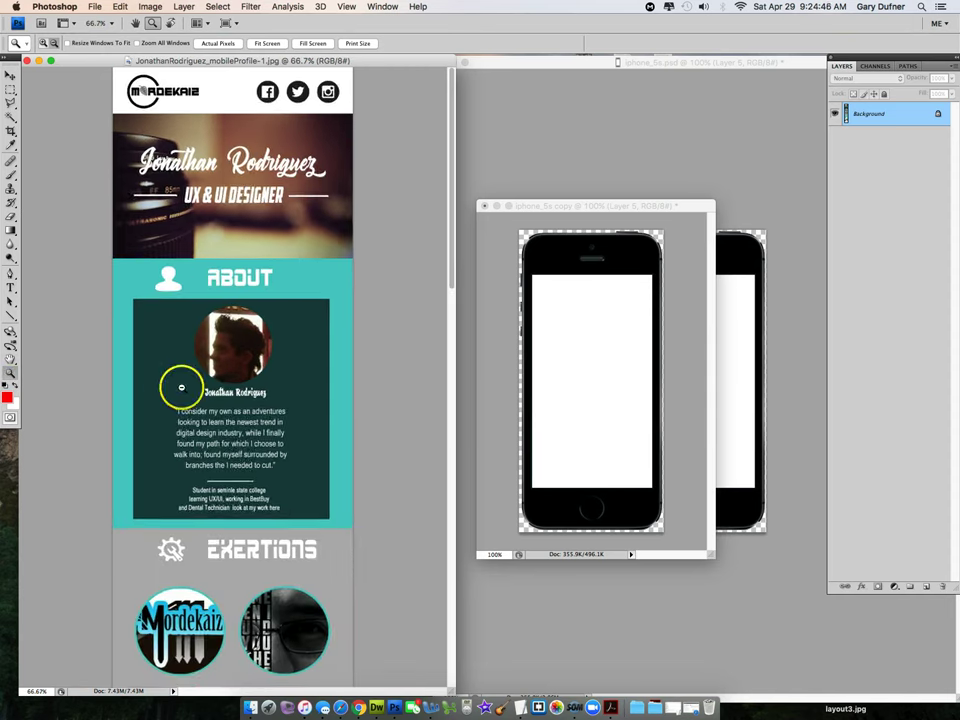
pyautogui.keyDown('alt'); pyautogui.click(207, 385); pyautogui.keyUp('alt')
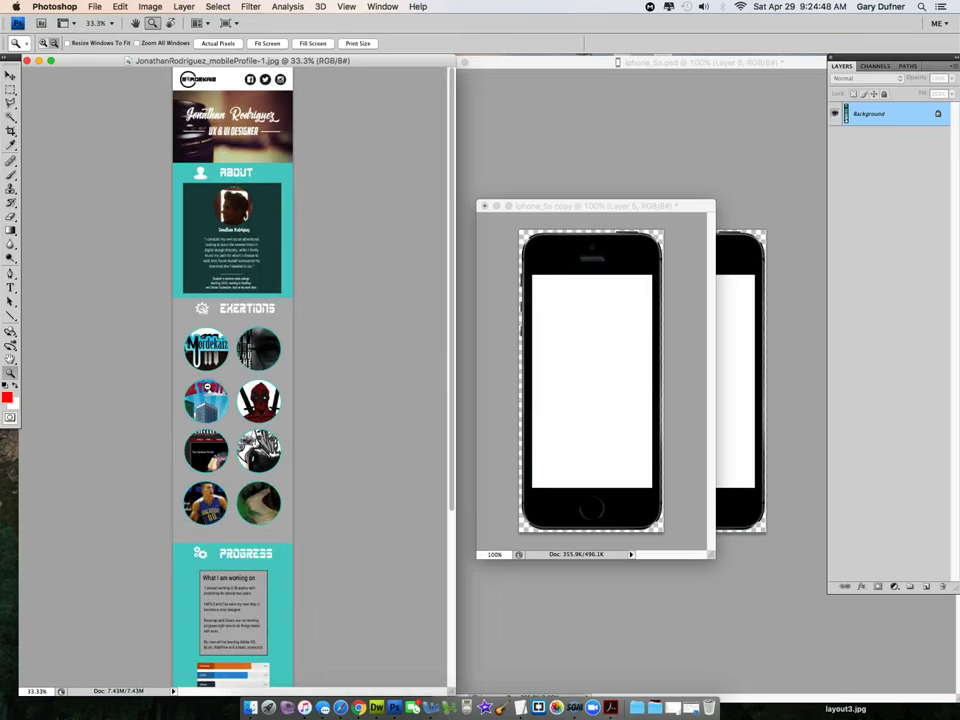
# Shorten the phone copy window and place it over the top of the profile page
pyautogui.moveTo(625, 208); pyautogui.dragTo(440, 178)
pyautogui.moveTo(520, 534); pyautogui.dragTo(534, 362)
pyautogui.moveTo(489, 176); pyautogui.dragTo(311, 145)
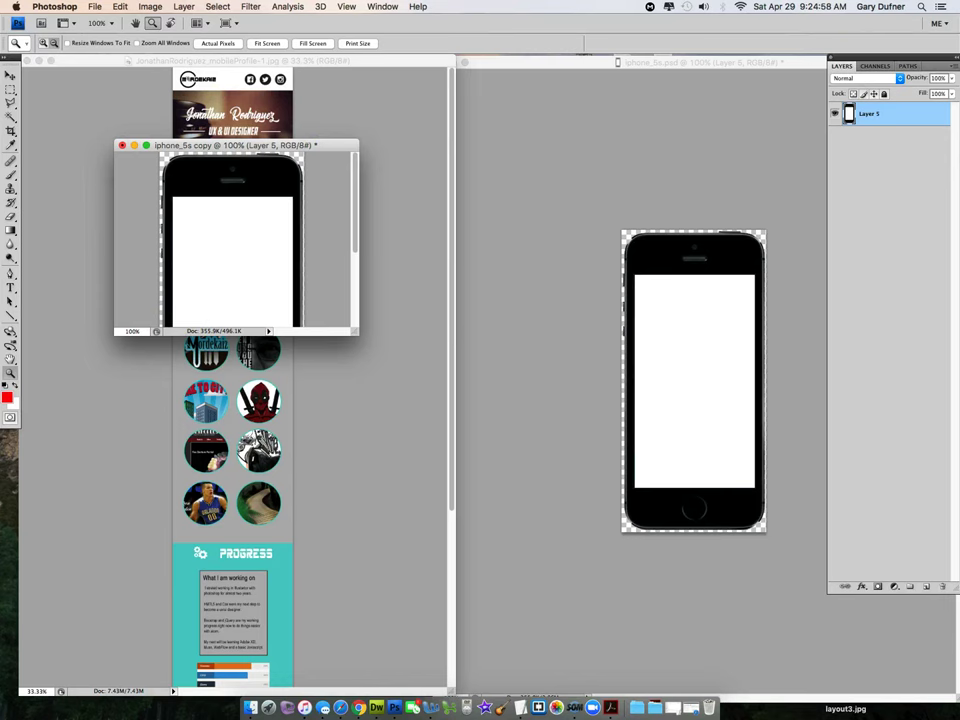
# Reposition the phone copy's layer with the Move tool (V)
pyautogui.press('v')
pyautogui.click(172, 322)
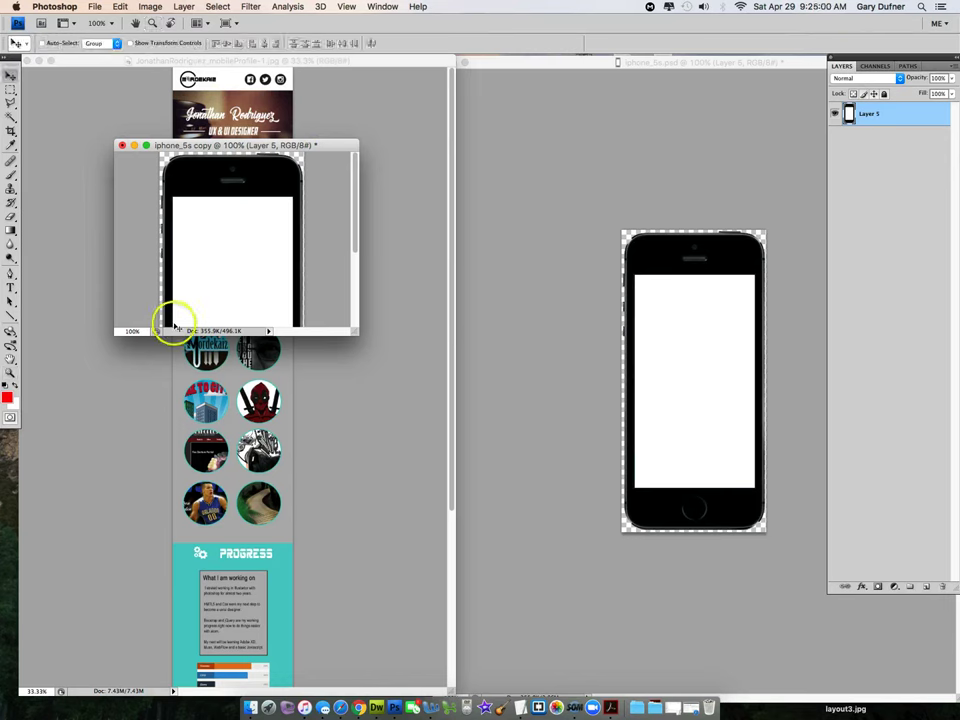
pyautogui.moveTo(172, 322); pyautogui.dragTo(291, 328)
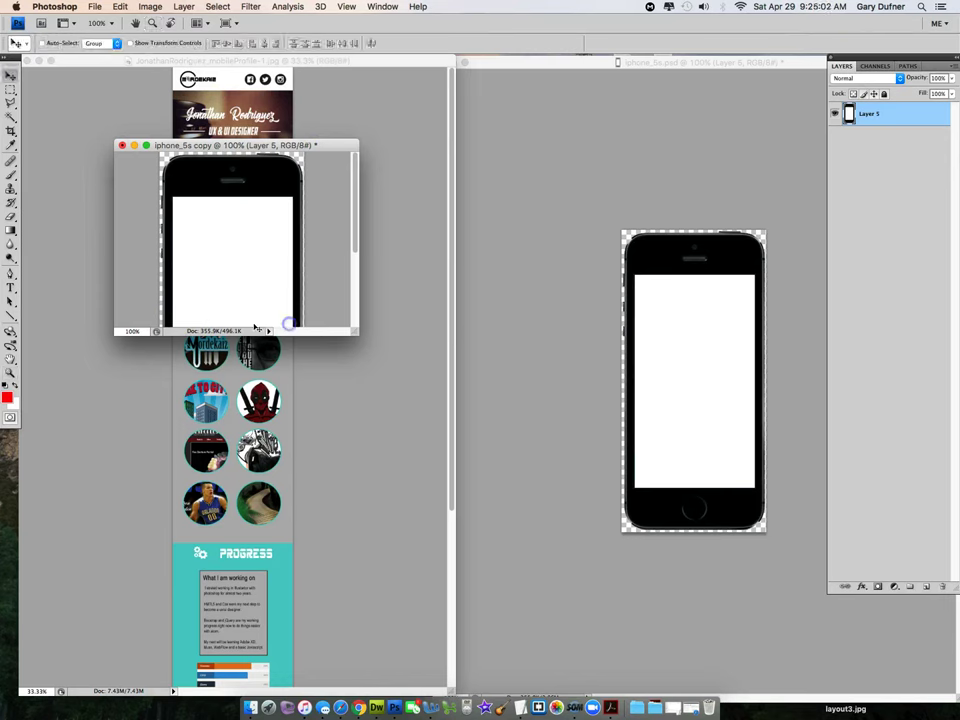
pyautogui.click(176, 329)
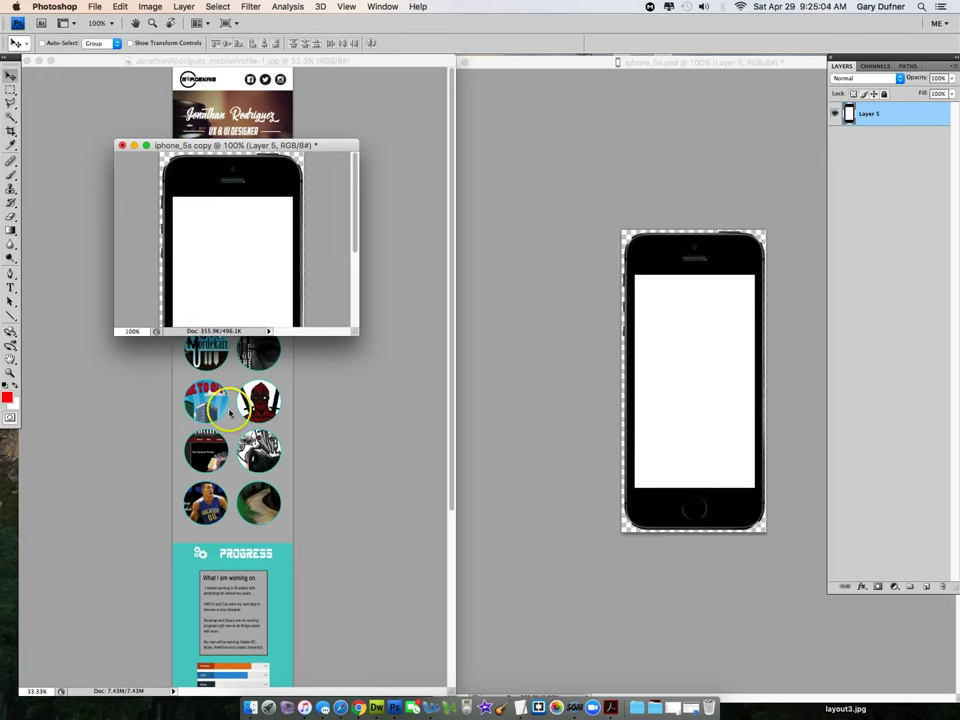
# Enlarge the phone copy window to show the whole phone, placed beside the original mockup
pyautogui.moveTo(274, 146); pyautogui.dragTo(271, 330)
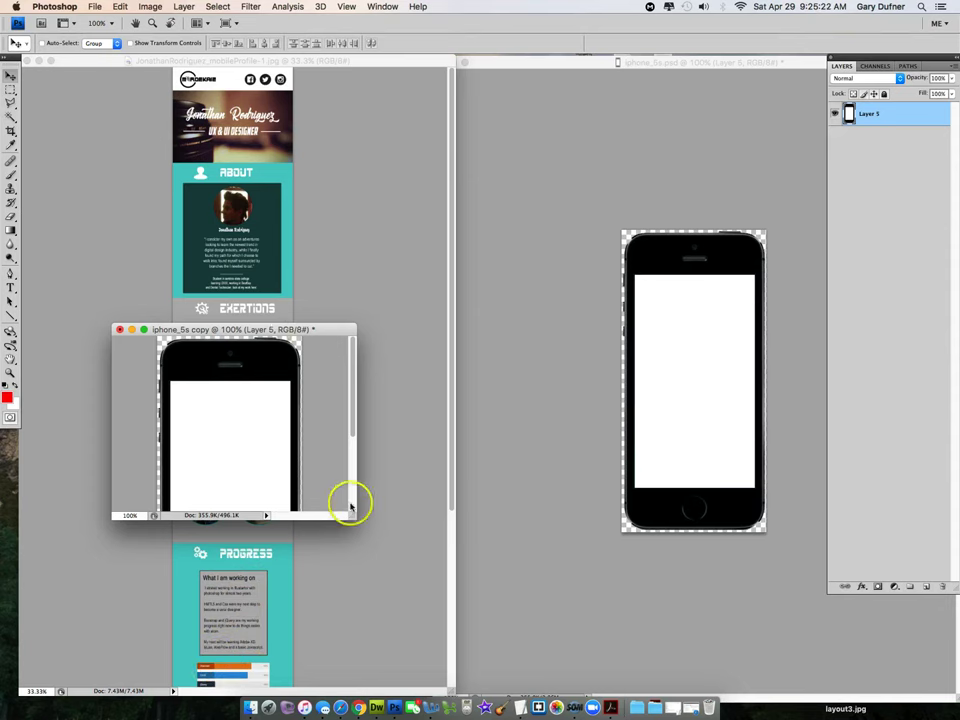
pyautogui.moveTo(350, 508); pyautogui.dragTo(368, 644)
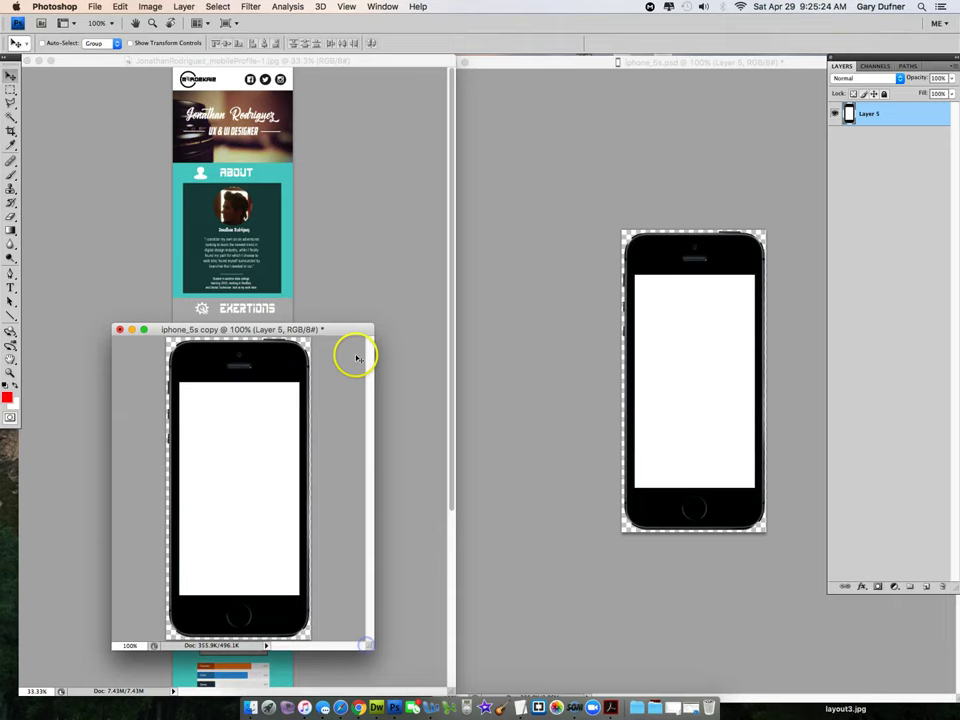
pyautogui.moveTo(348, 333); pyautogui.dragTo(584, 228)
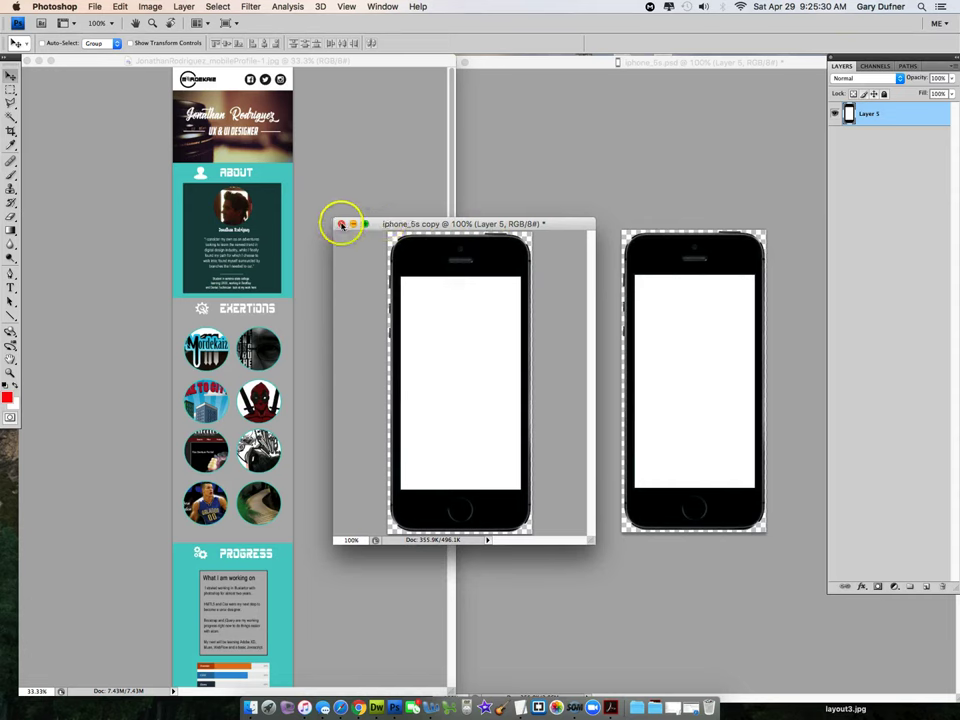
# Close iphone_5s copy without saving and turn on Layer 5 in iphone_5s.psd
pyautogui.click(340, 224)
pyautogui.click(426, 201)
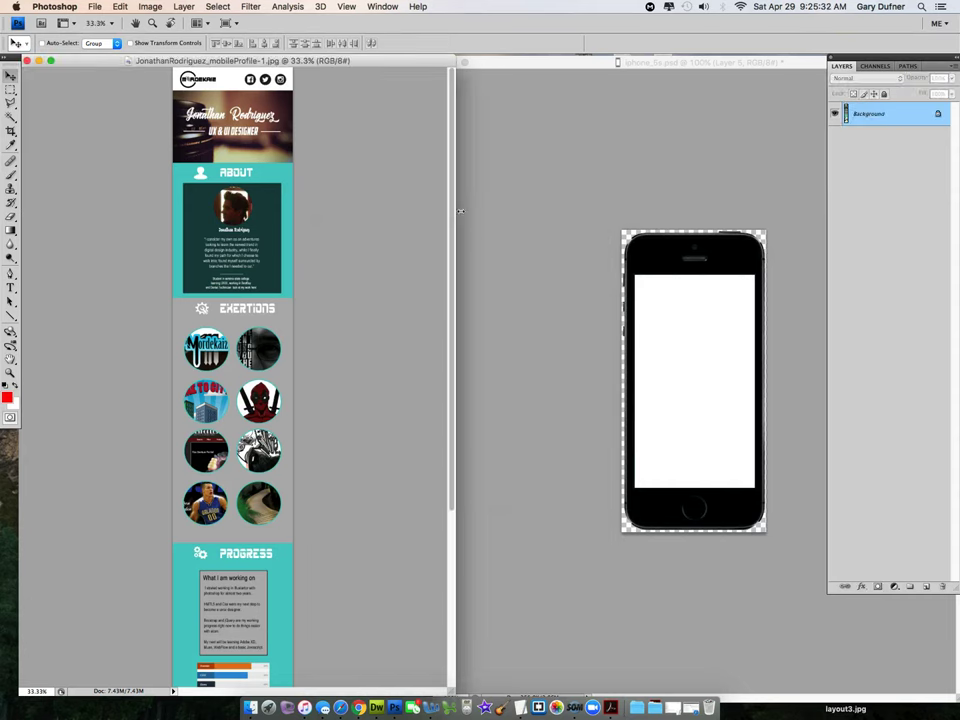
pyautogui.click(260, 206)
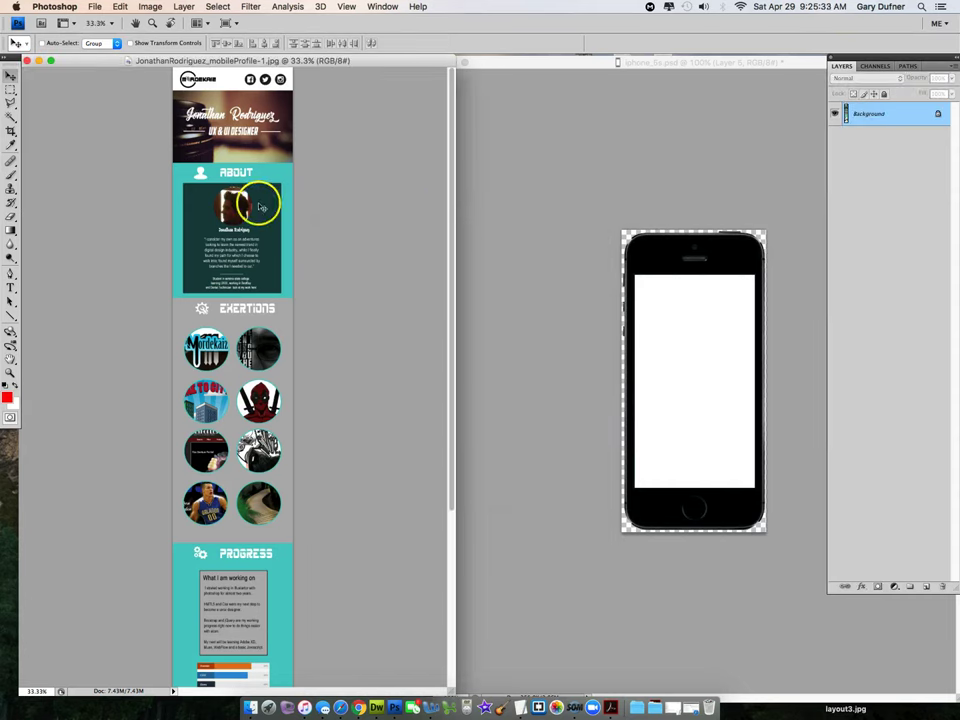
pyautogui.click(654, 289)
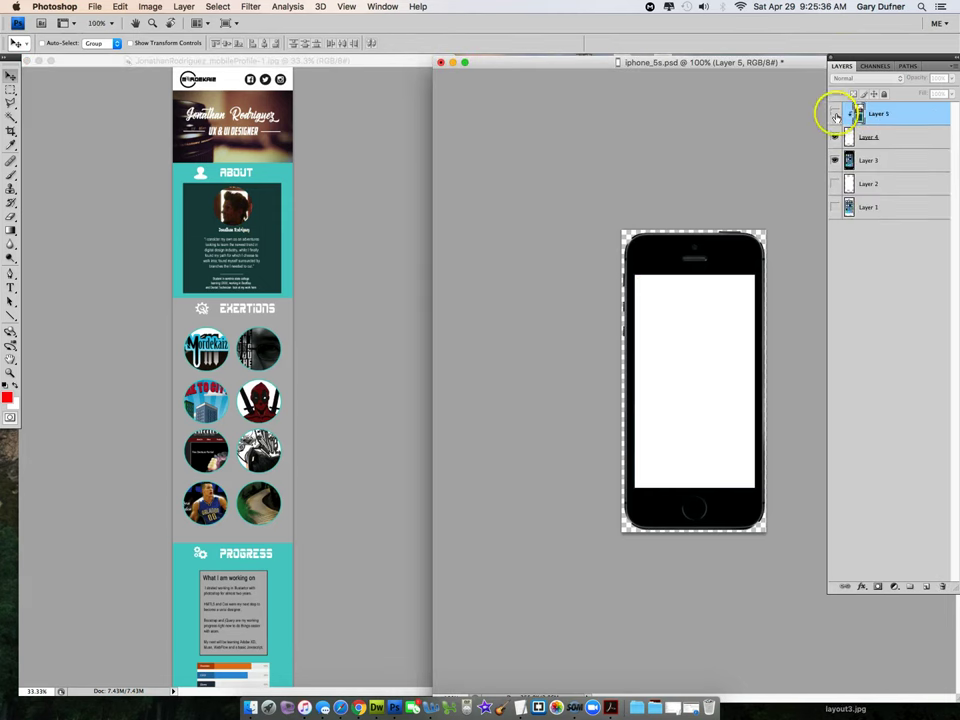
pyautogui.click(836, 115)
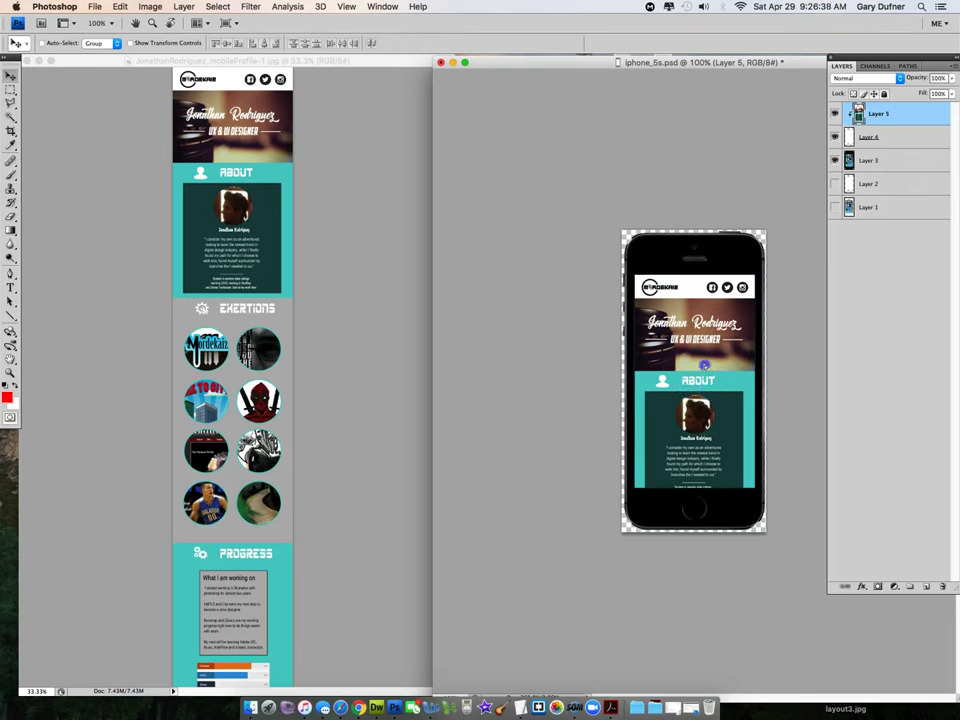
# Slide Layer 5 up through EXERTIONS, PROGRESS and CONTACT to the footer on the phone screen
pyautogui.moveTo(705, 367); pyautogui.dragTo(705, 276)
pyautogui.moveTo(703, 396); pyautogui.dragTo(707, 313)
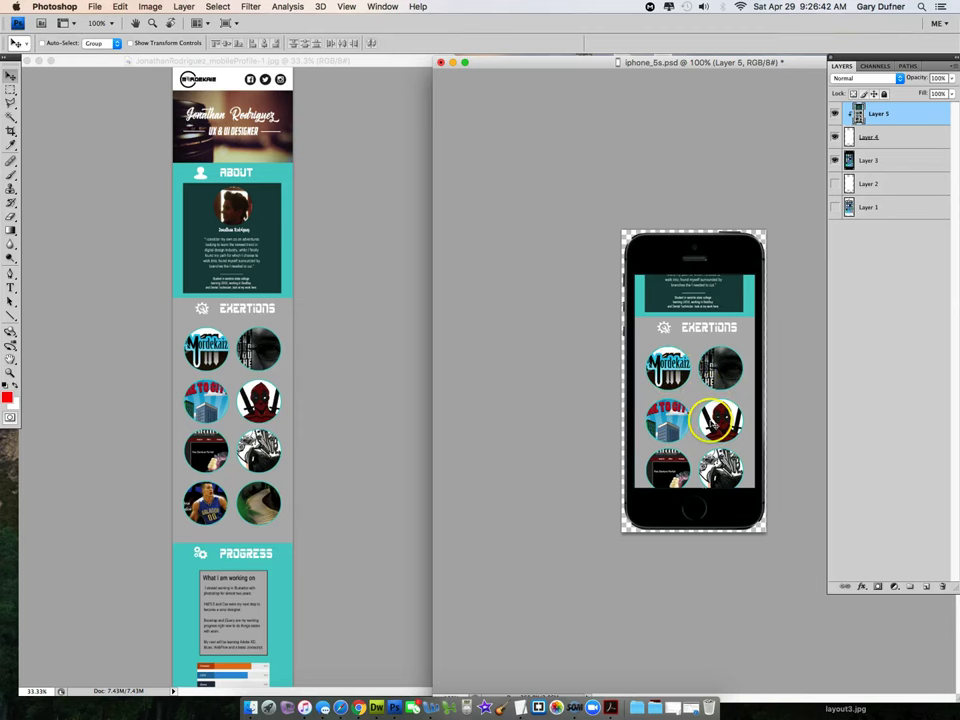
pyautogui.moveTo(712, 420); pyautogui.dragTo(710, 350)
pyautogui.moveTo(700, 490); pyautogui.dragTo(697, 358)
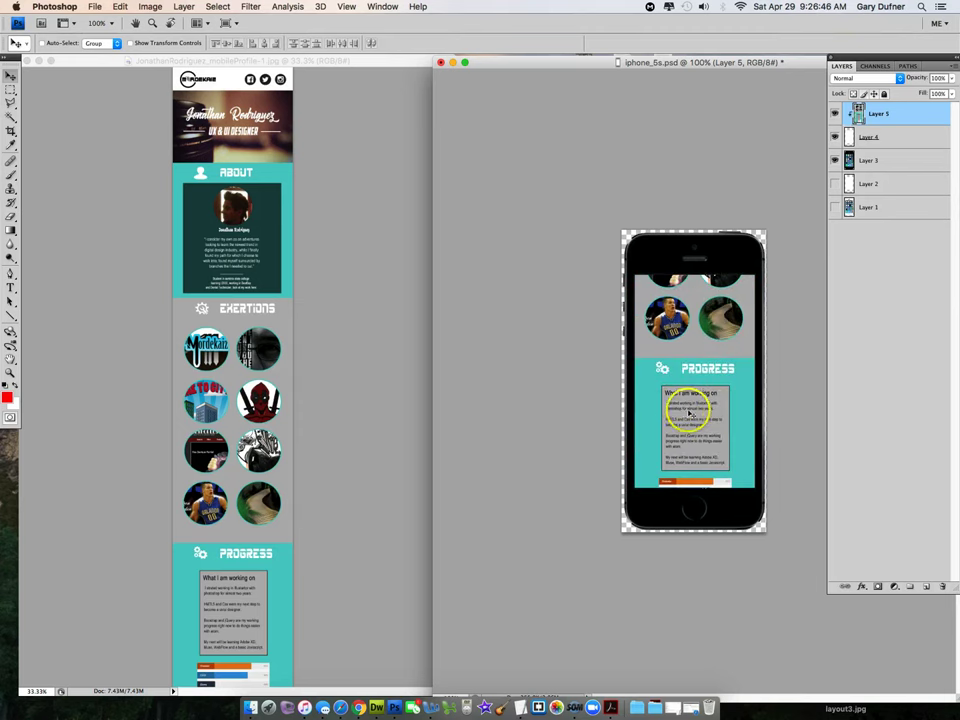
pyautogui.moveTo(713, 437); pyautogui.dragTo(716, 310)
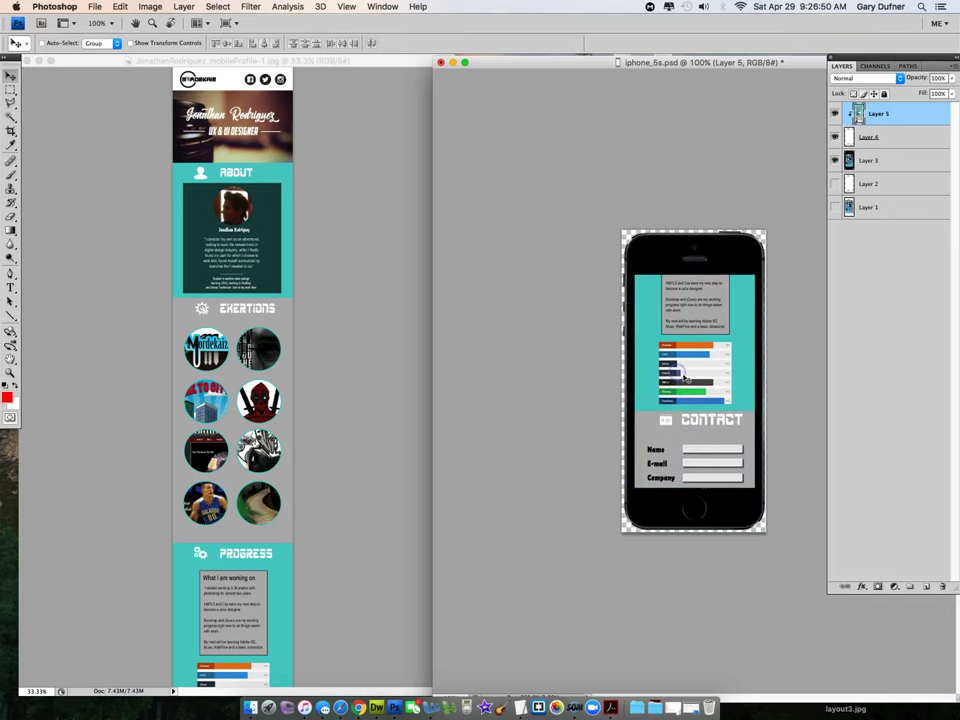
pyautogui.moveTo(706, 425); pyautogui.dragTo(702, 321)
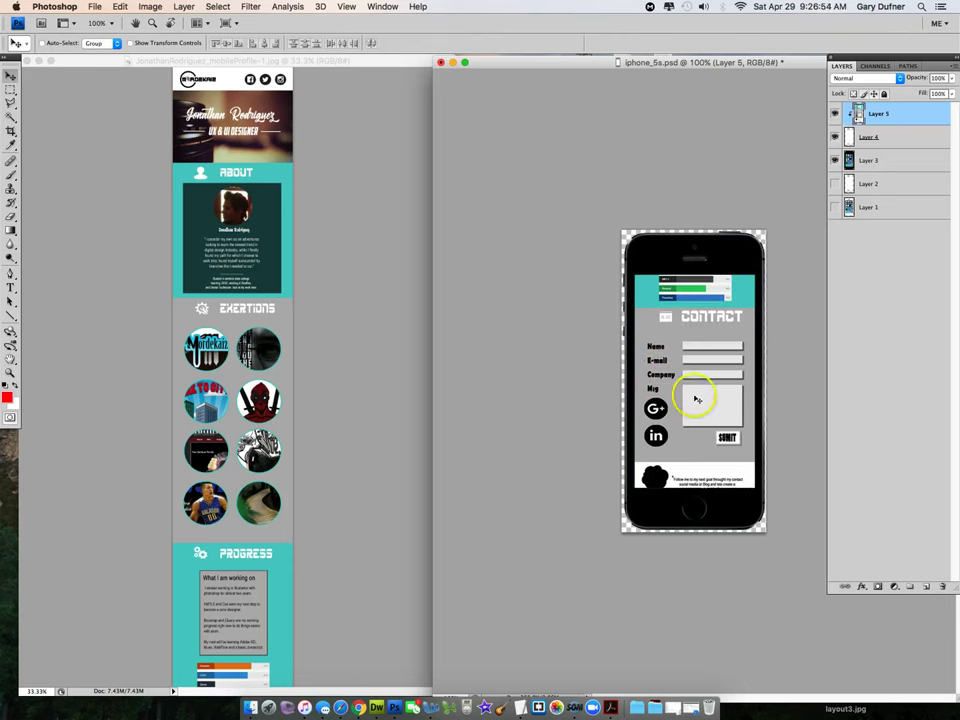
pyautogui.moveTo(709, 424); pyautogui.dragTo(707, 336)
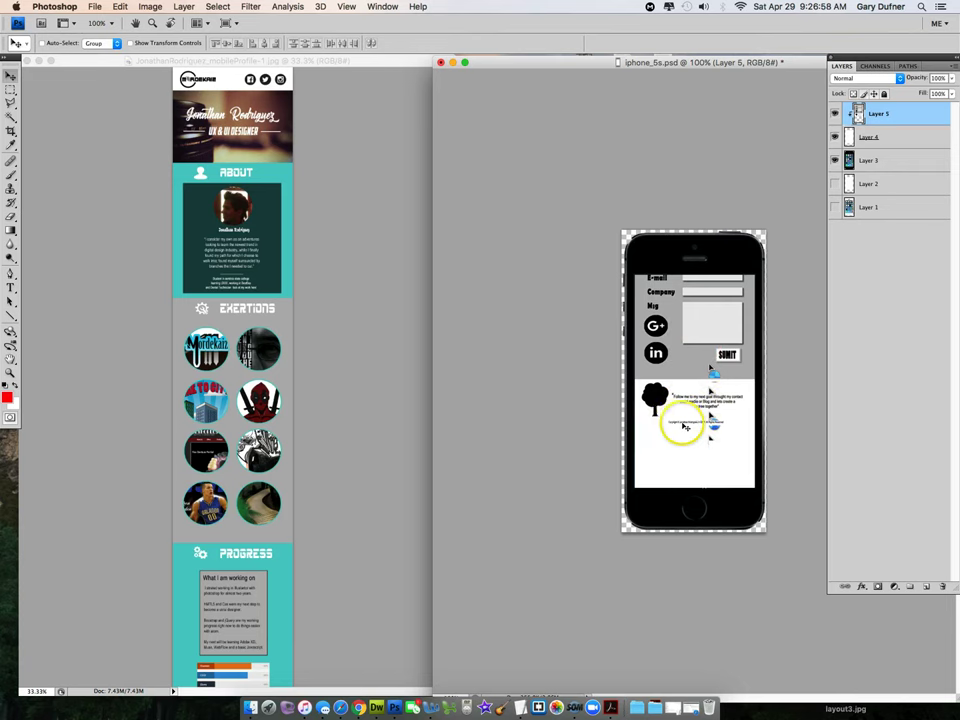
# Slide the page back down past CONTACT, PROGRESS and EXERTIONS to the header and ABOUT section
pyautogui.moveTo(706, 372); pyautogui.dragTo(690, 448)
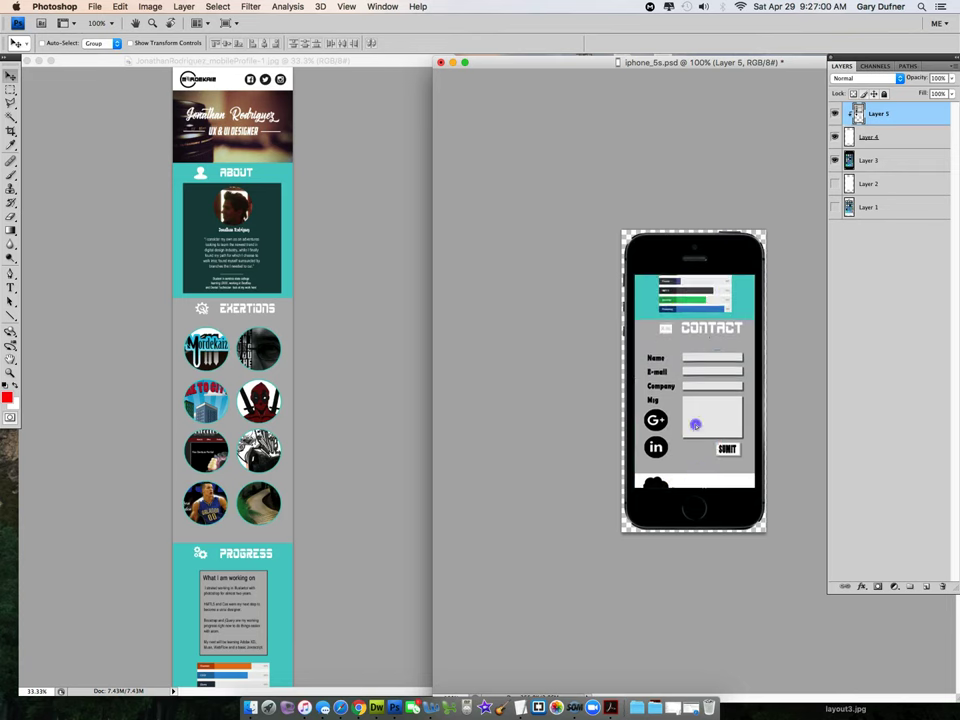
pyautogui.moveTo(699, 200); pyautogui.dragTo(700, 394)
pyautogui.moveTo(700, 332); pyautogui.dragTo(700, 415)
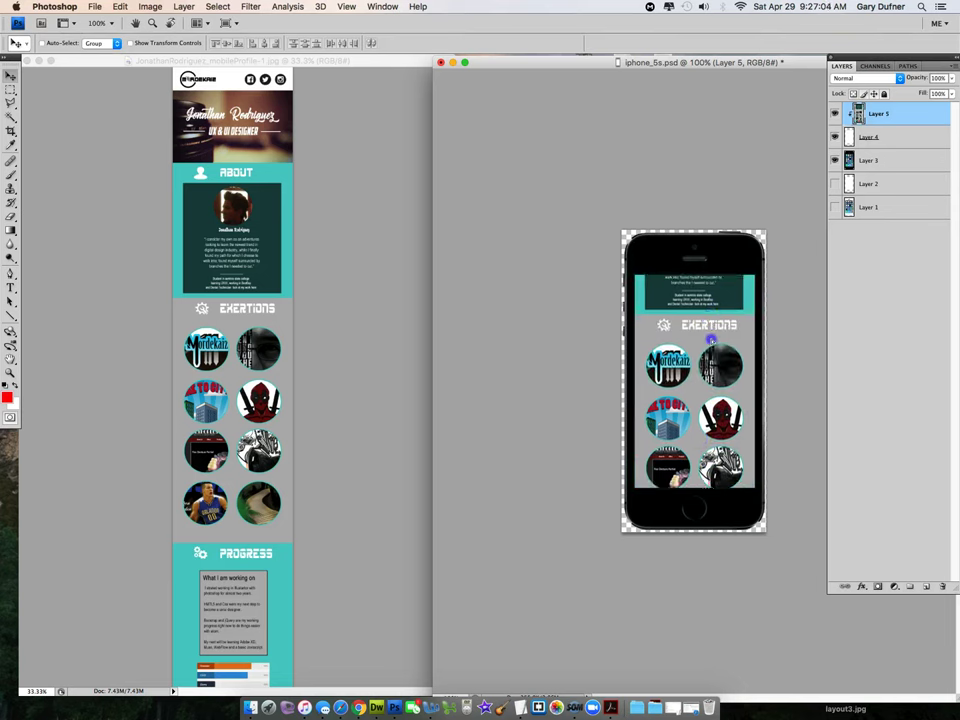
pyautogui.moveTo(706, 231); pyautogui.dragTo(720, 395)
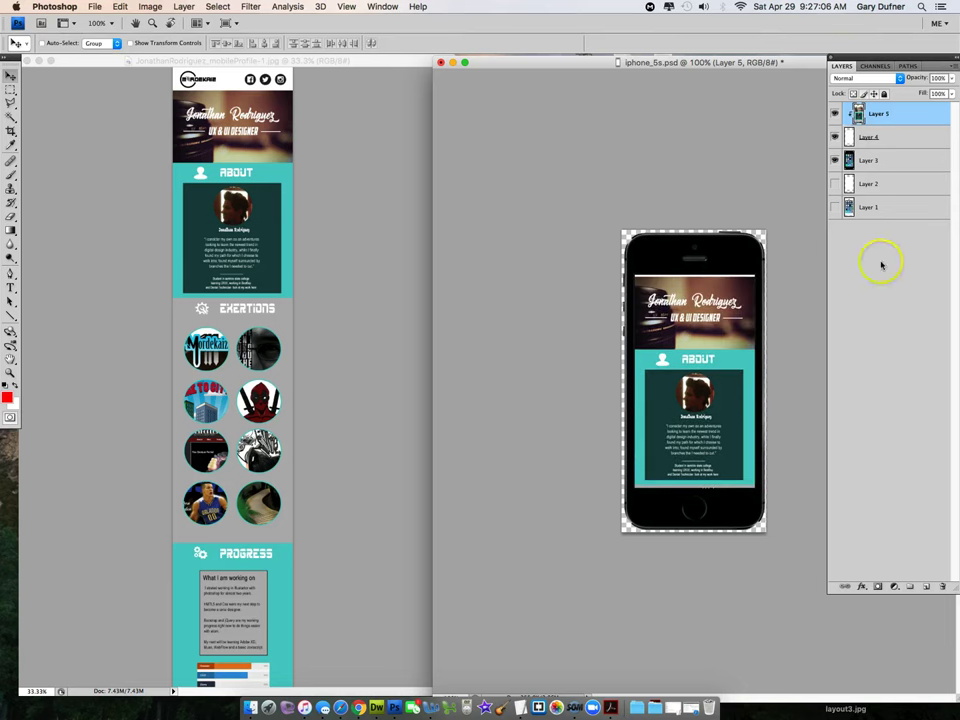